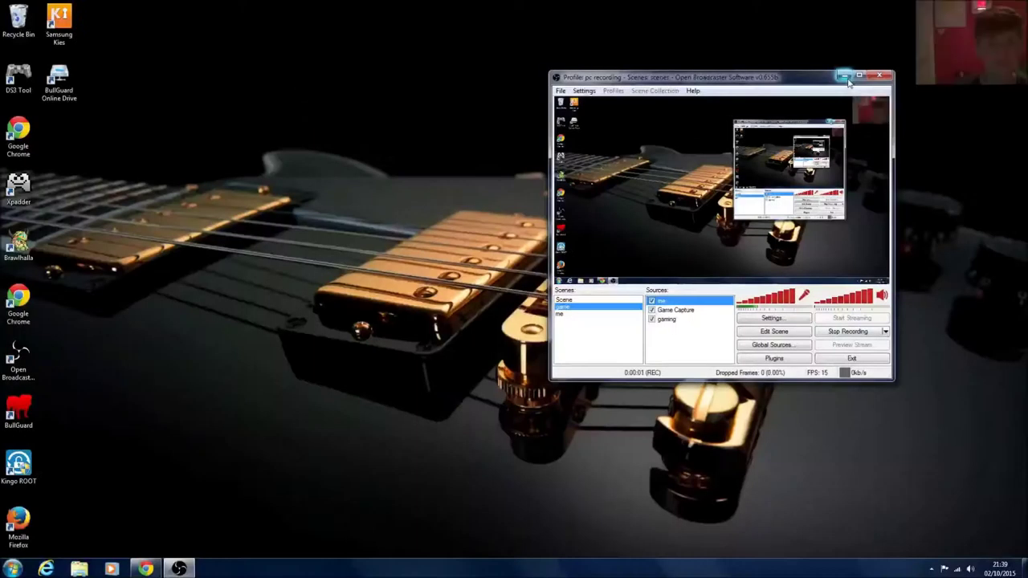
Minimize the recording OBS window to reveal the desktop.
{"action": "left_click", "coordinate": [845, 79]}
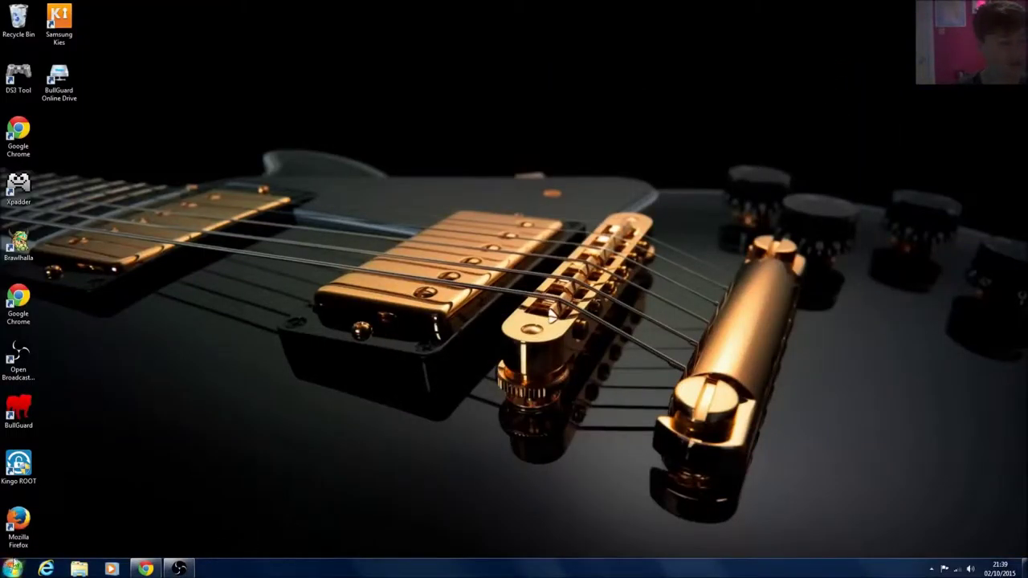
Restore the Agar.io browser window and start a guest game as 'zues gaming'.
{"action": "left_click", "coordinate": [147, 569]}
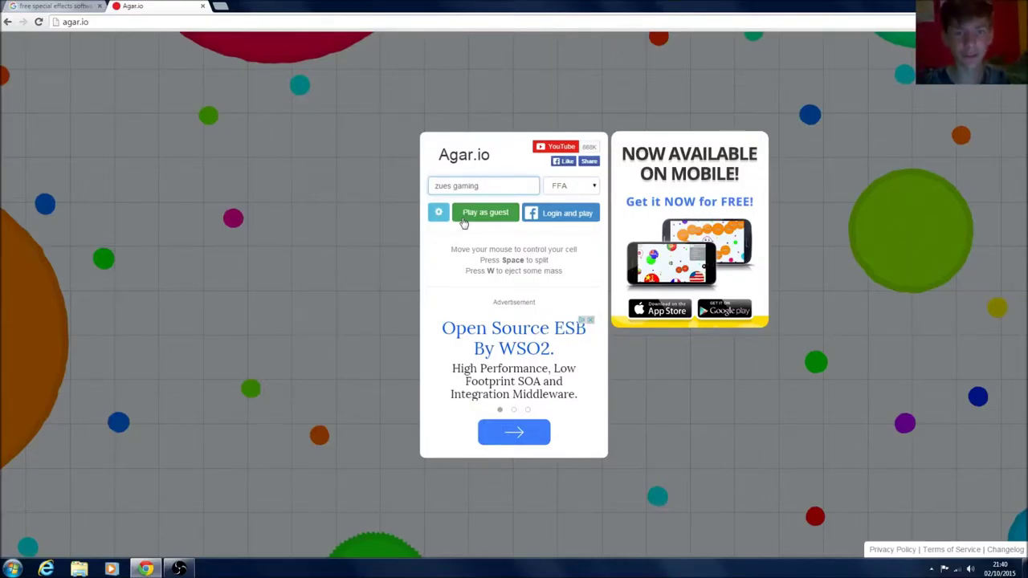
{"action": "left_click", "coordinate": [463, 223]}
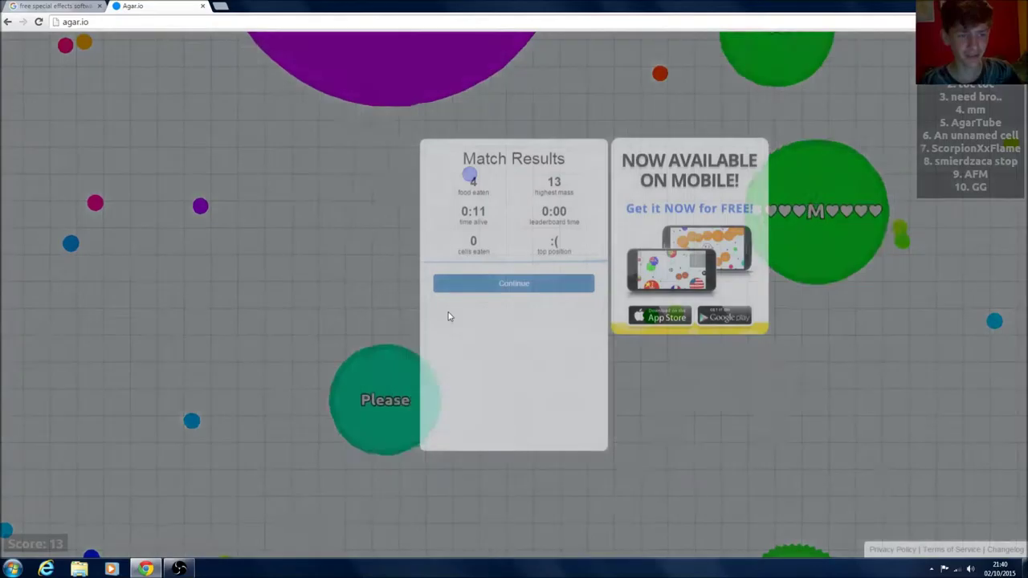
Dismiss the first round's match results with Continue.
{"action": "left_click", "coordinate": [497, 284]}
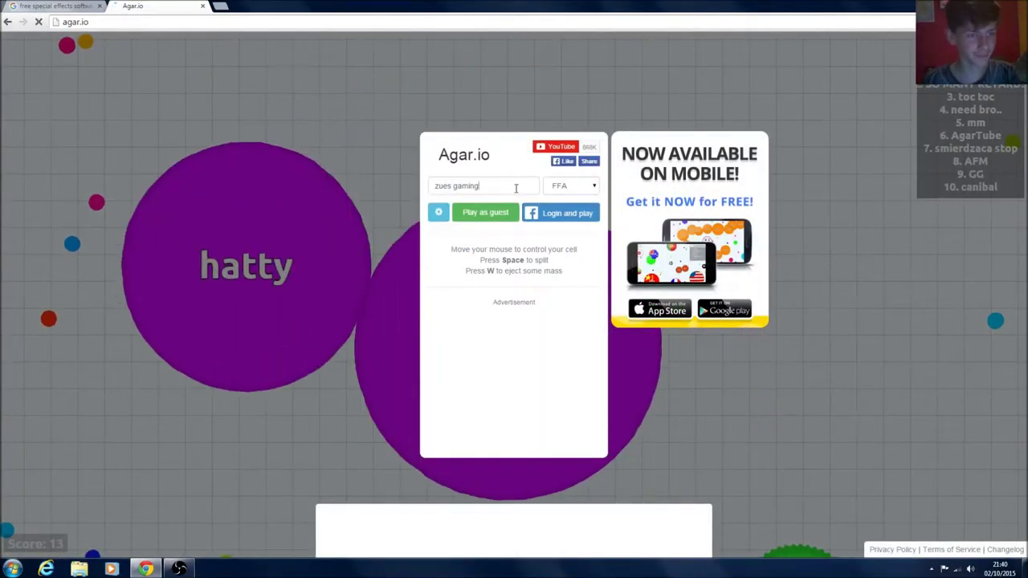
Play a second round to highest mass 72, then dismiss the match results.
{"action": "key", "text": "Return"}
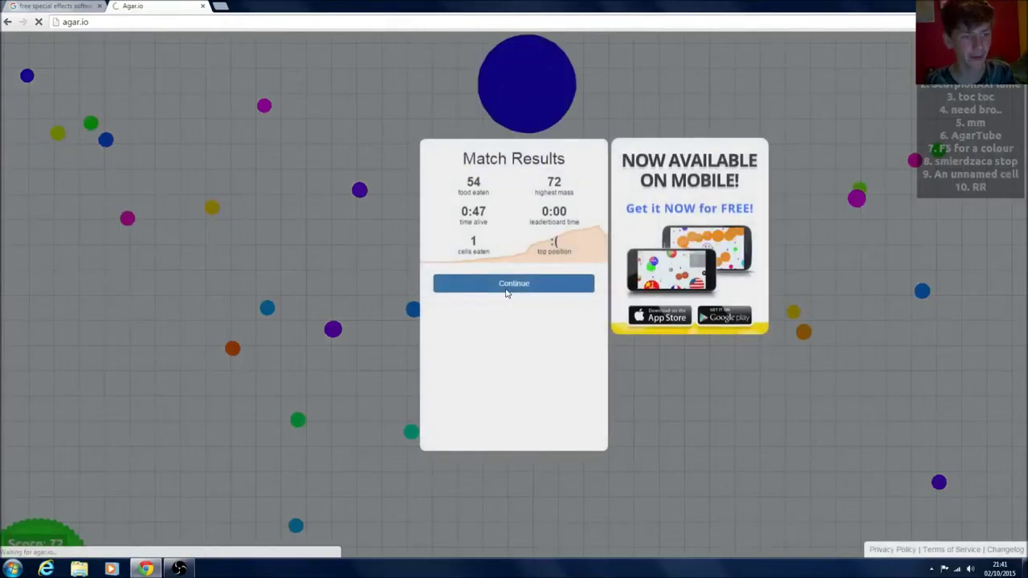
{"action": "left_click", "coordinate": [507, 285]}
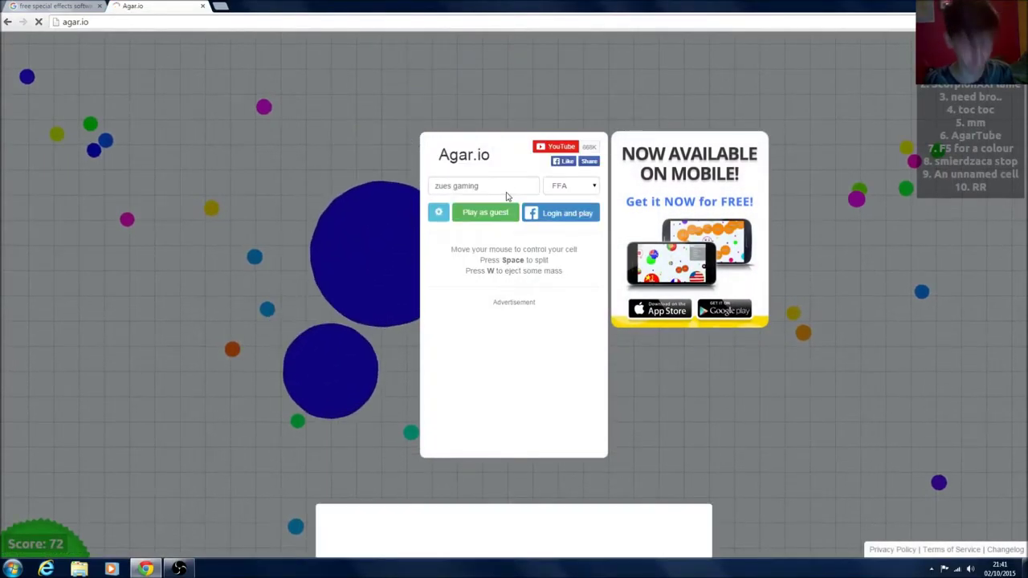
Play a third round lasting 1:31 at highest mass 79, then dismiss the results.
{"action": "key", "text": "Return"}
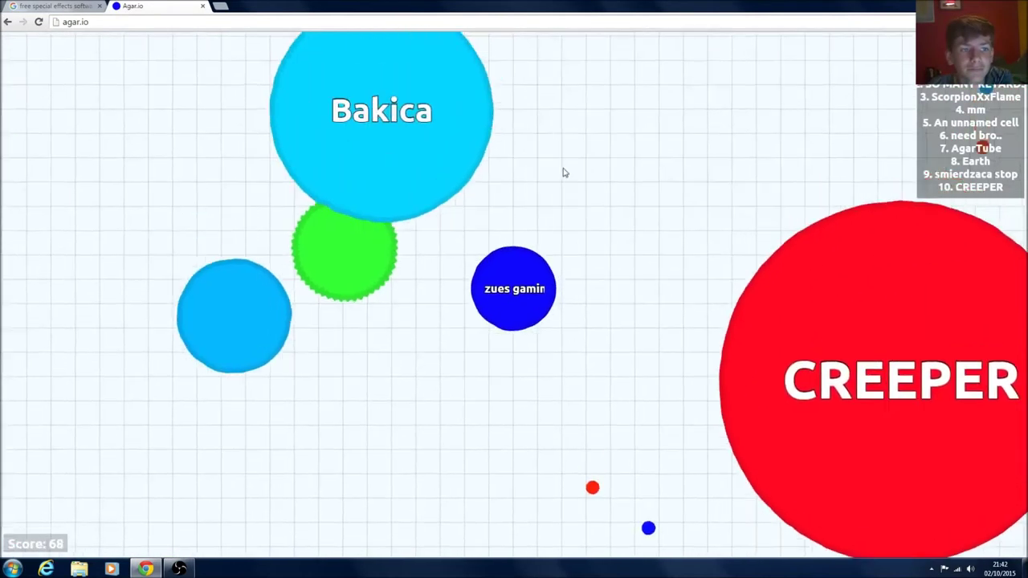
{"action": "scroll", "coordinate": [563, 172], "scroll_direction": "up", "scroll_amount": 5}
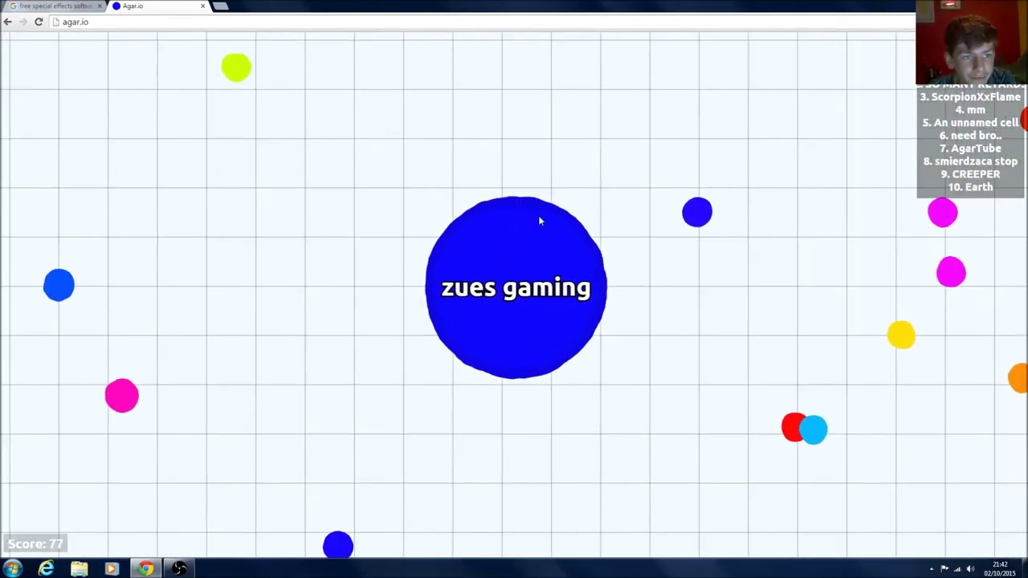
{"action": "scroll", "coordinate": [562, 233], "scroll_direction": "down", "scroll_amount": 5}
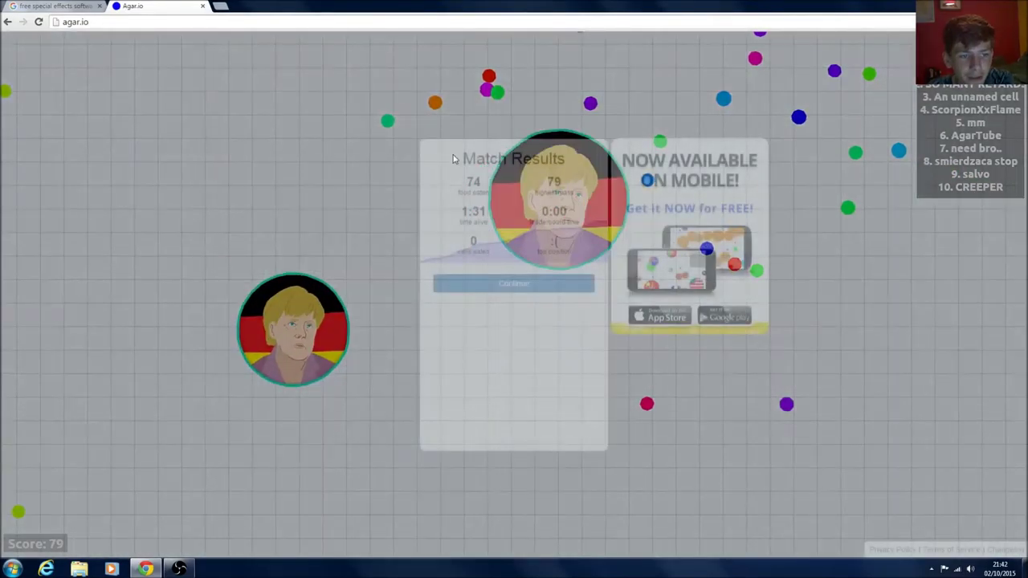
{"action": "left_click", "coordinate": [514, 284]}
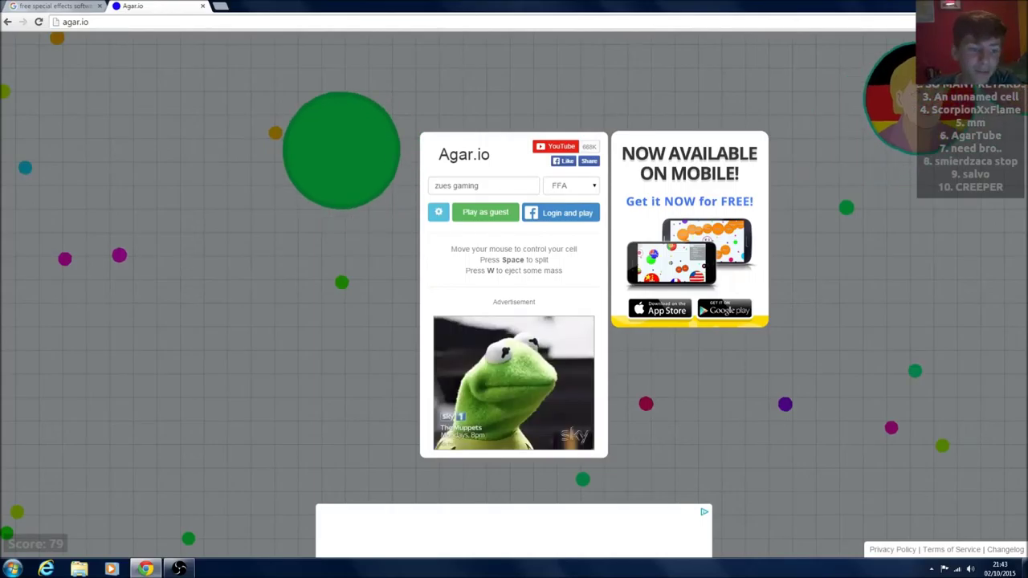
Show the desktop with Win+D and restore OBS from the taskbar.
{"action": "key", "text": "super+d"}
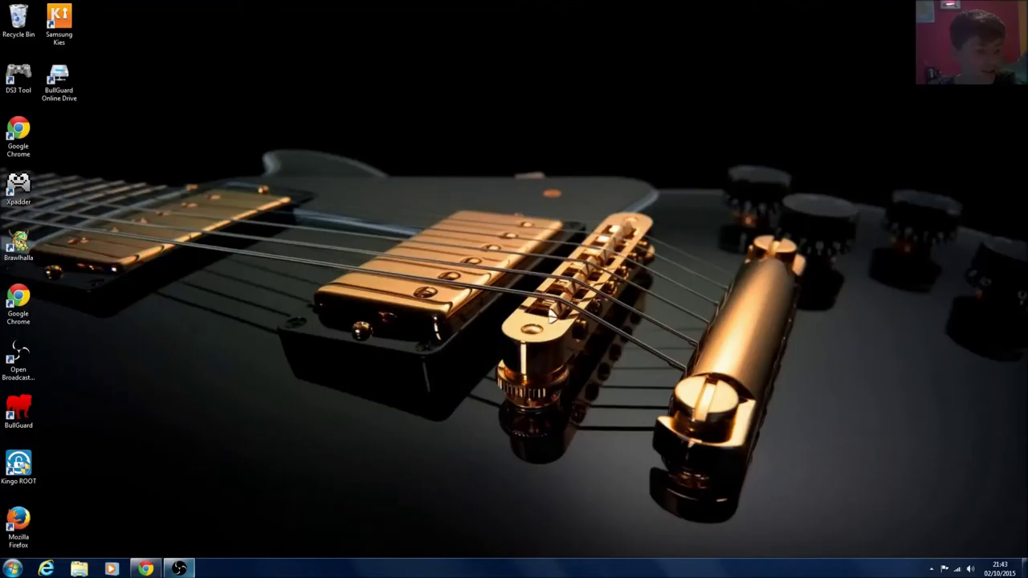
{"action": "left_click", "coordinate": [177, 570]}
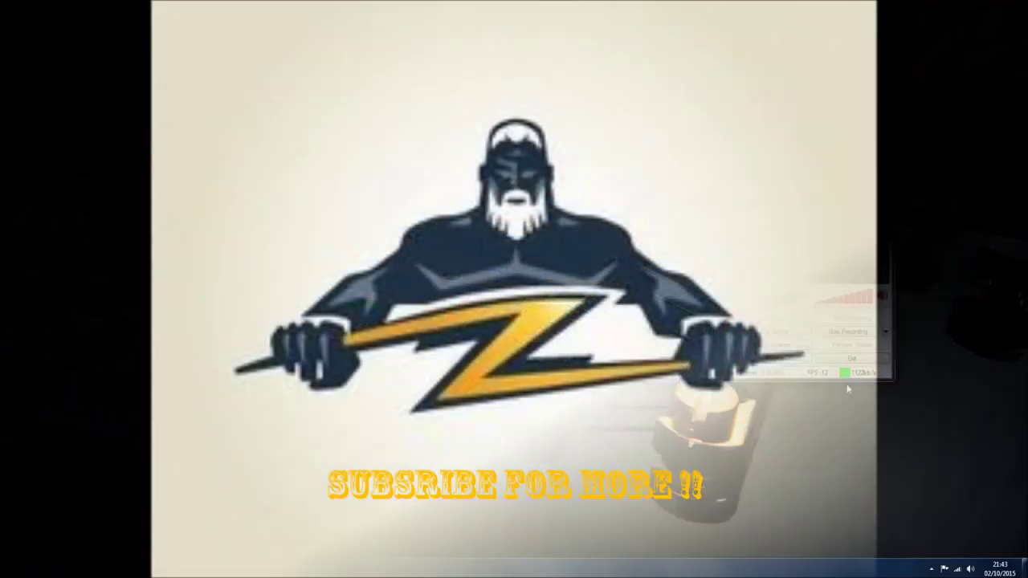